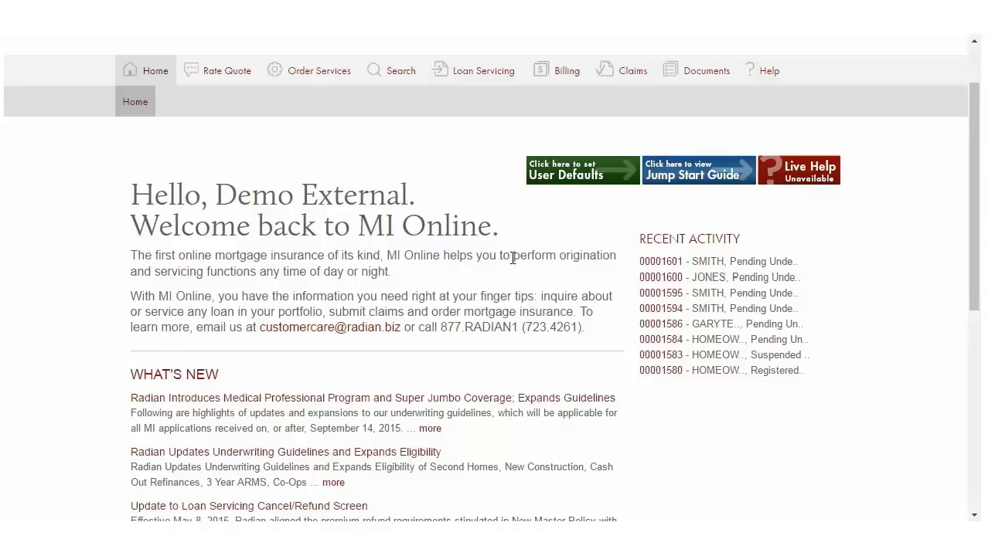
Start an MI application with the Manually Enter Application Data option and continue to the data entry form.
{"action": "scroll", "coordinate": [512, 258], "scroll_direction": "down", "scroll_amount": 1}
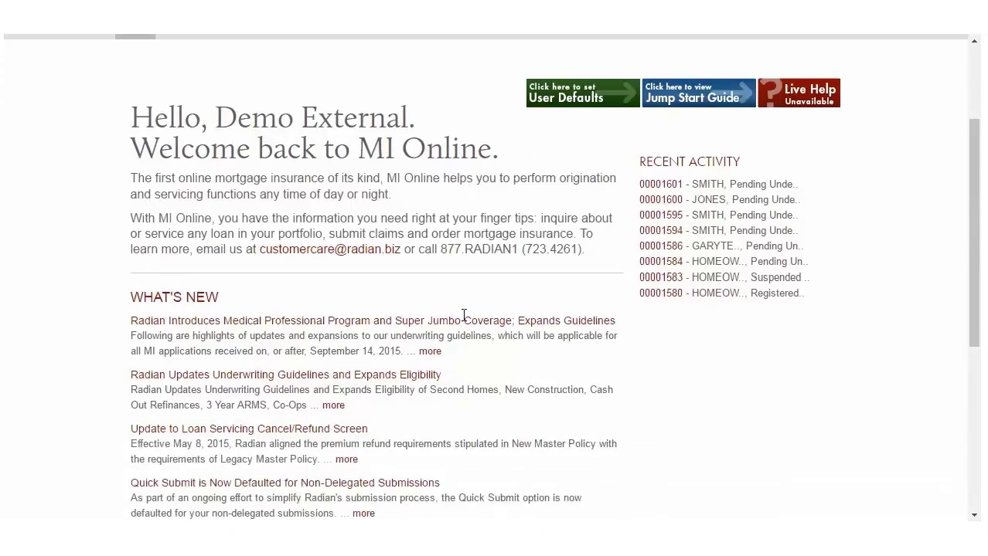
{"action": "scroll", "coordinate": [481, 348], "scroll_direction": "down", "scroll_amount": 1}
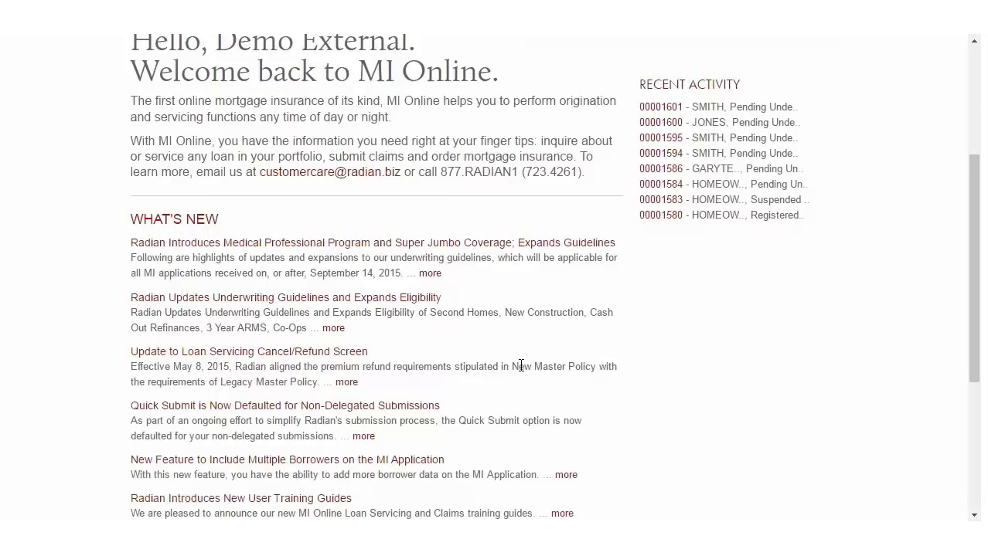
{"action": "scroll", "coordinate": [644, 406], "scroll_direction": "down", "scroll_amount": 1}
{"action": "scroll", "coordinate": [523, 267], "scroll_direction": "up", "scroll_amount": 4}
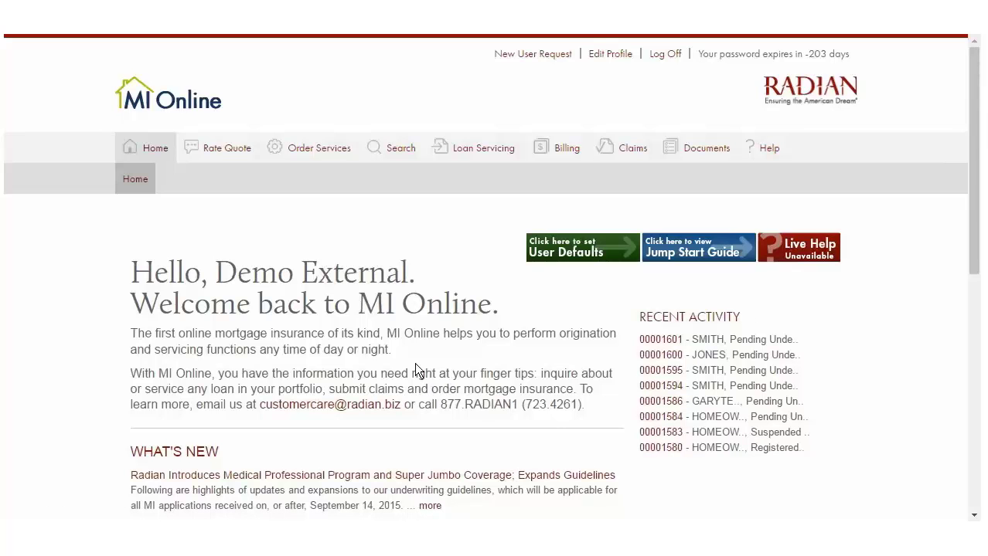
{"action": "left_click", "coordinate": [333, 161]}
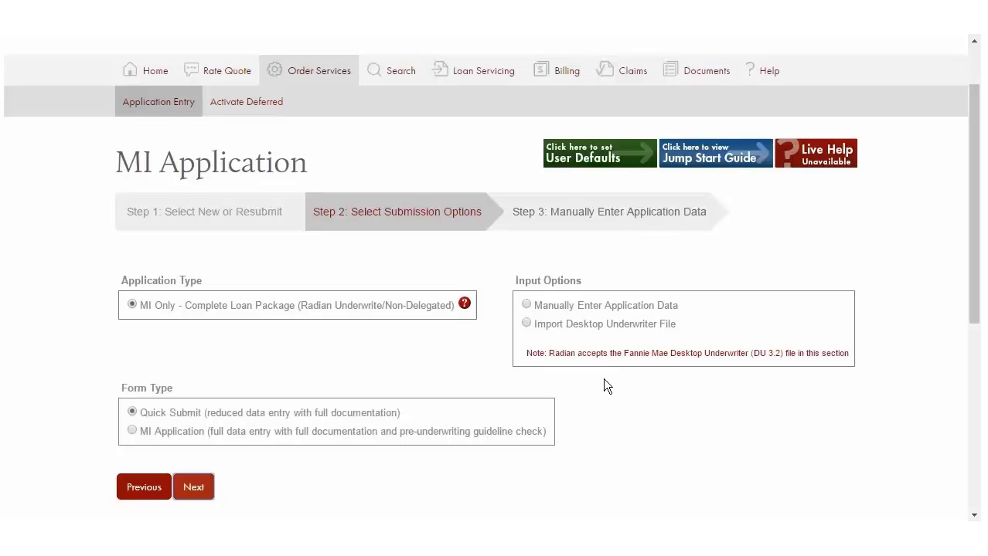
{"action": "left_click", "coordinate": [527, 308]}
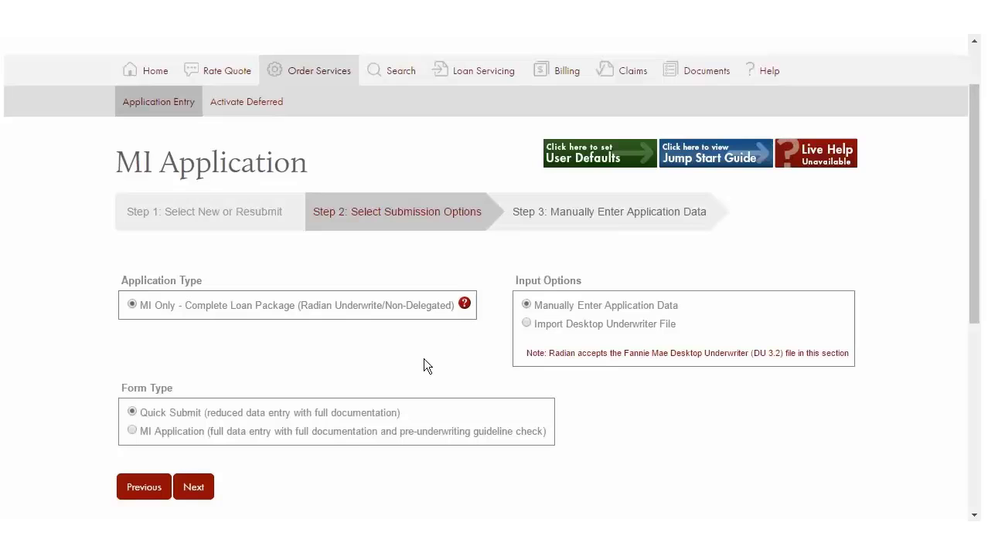
{"action": "left_click", "coordinate": [209, 491]}
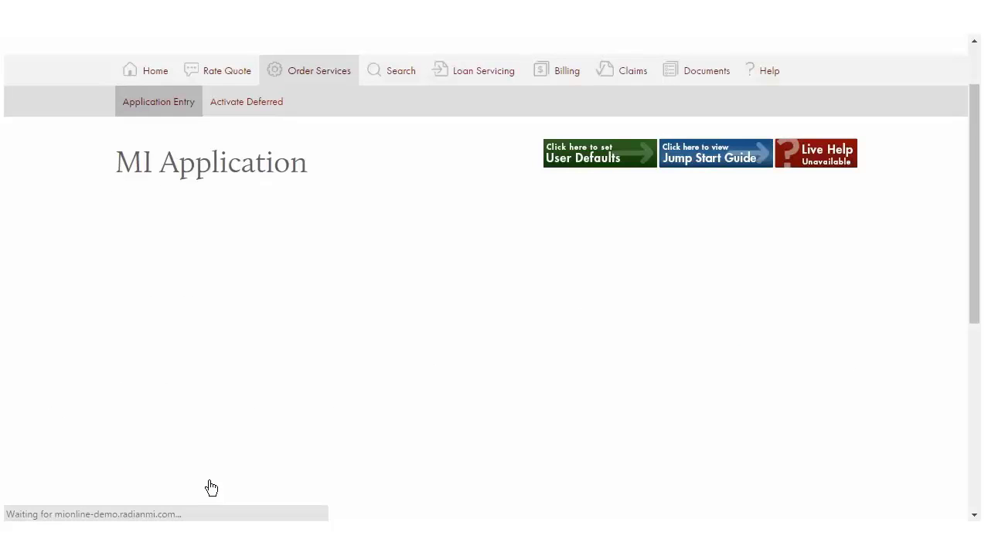
Enter the submitting lender loan number in the lender information, keeping the selected lender policy.
{"action": "scroll", "coordinate": [248, 474], "scroll_direction": "down", "scroll_amount": 2}
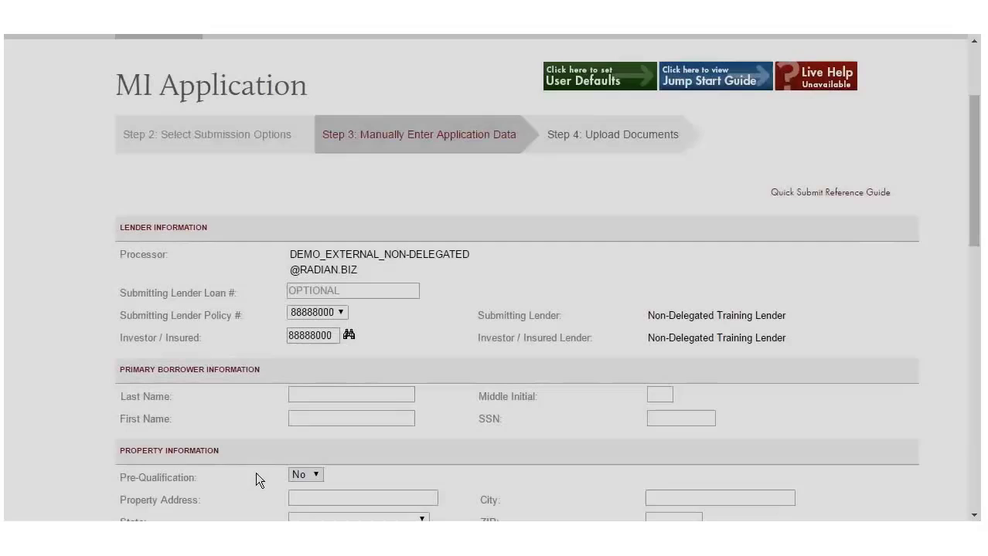
{"action": "scroll", "coordinate": [274, 463], "scroll_direction": "down", "scroll_amount": 1}
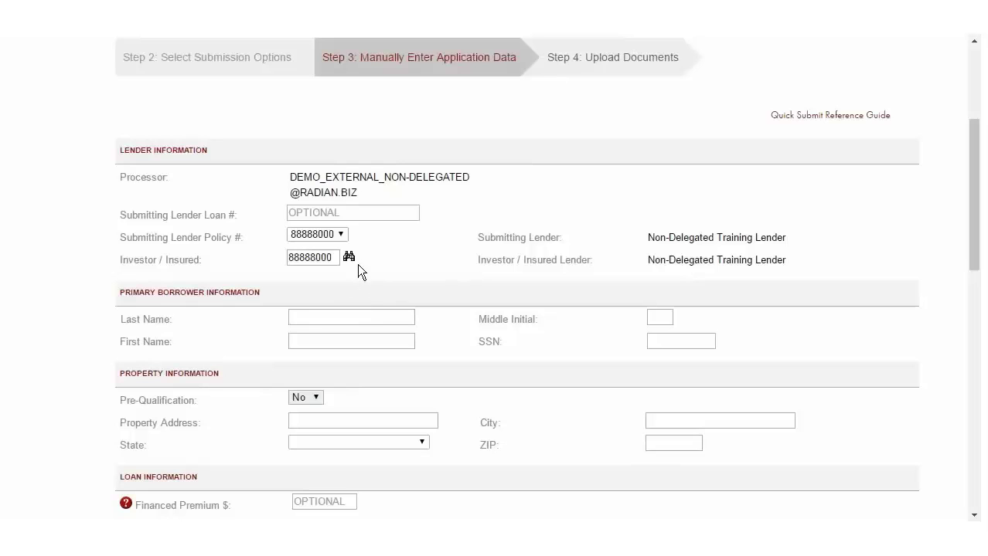
{"action": "left_click", "coordinate": [367, 213]}
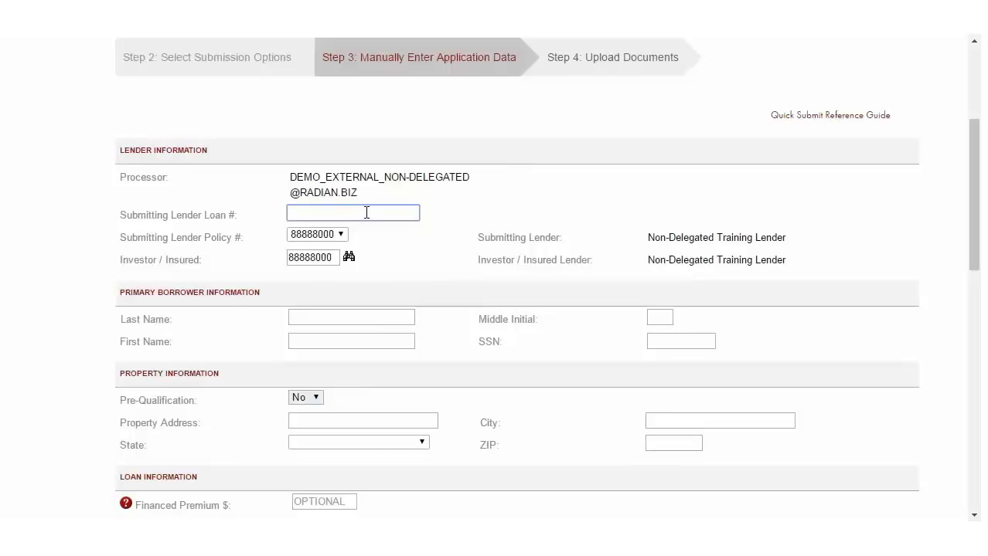
{"action": "type", "text": "12345"}
{"action": "left_click", "coordinate": [343, 233]}
{"action": "left_click", "coordinate": [343, 233]}
{"action": "left_click_drag", "start_coordinate": [477, 236], "coordinate": [485, 247]}
Fill in the primary borrower's last name, first name, middle initial and Social Security number.
{"action": "scroll", "coordinate": [485, 249], "scroll_direction": "down", "scroll_amount": 1}
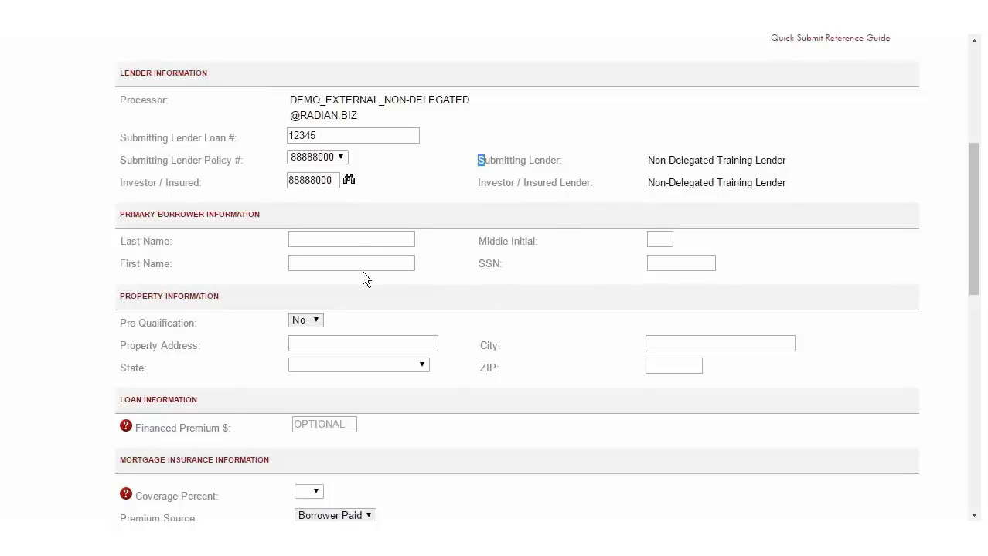
{"action": "left_click", "coordinate": [358, 242]}
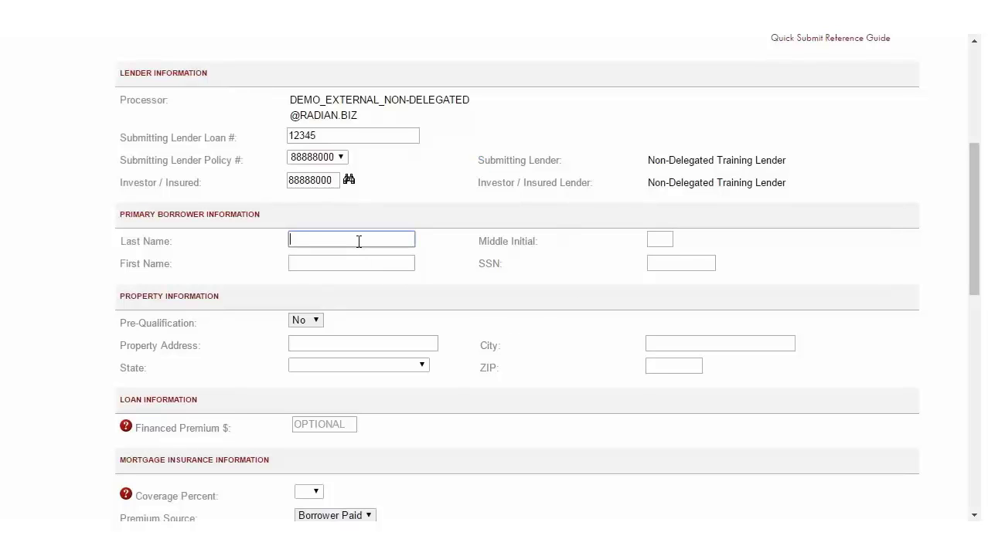
{"action": "type", "text": "Smith"}
{"action": "key", "text": "Tab"}
{"action": "type", "text": "Joh"}
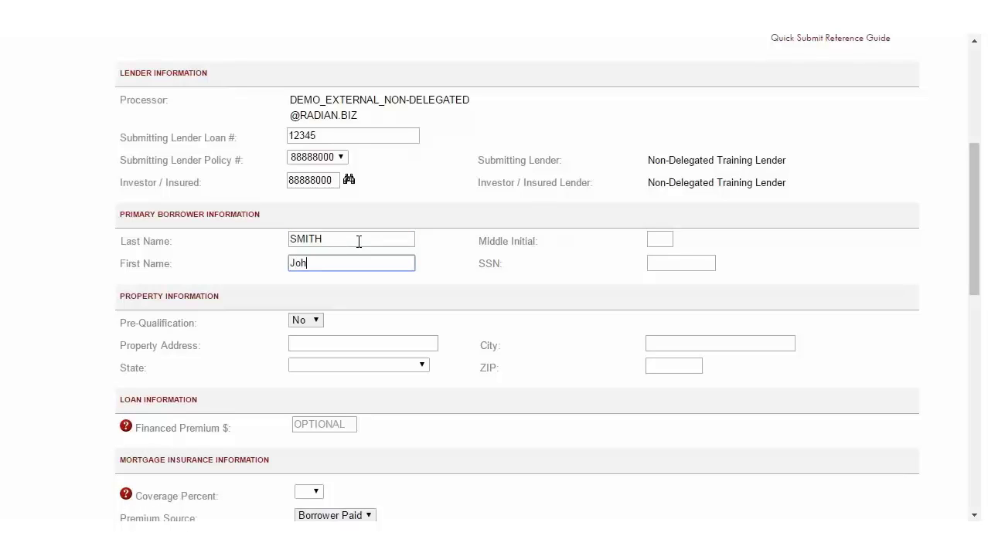
{"action": "type", "text": "n"}
{"action": "left_click", "coordinate": [670, 242]}
{"action": "type", "text": "a"}
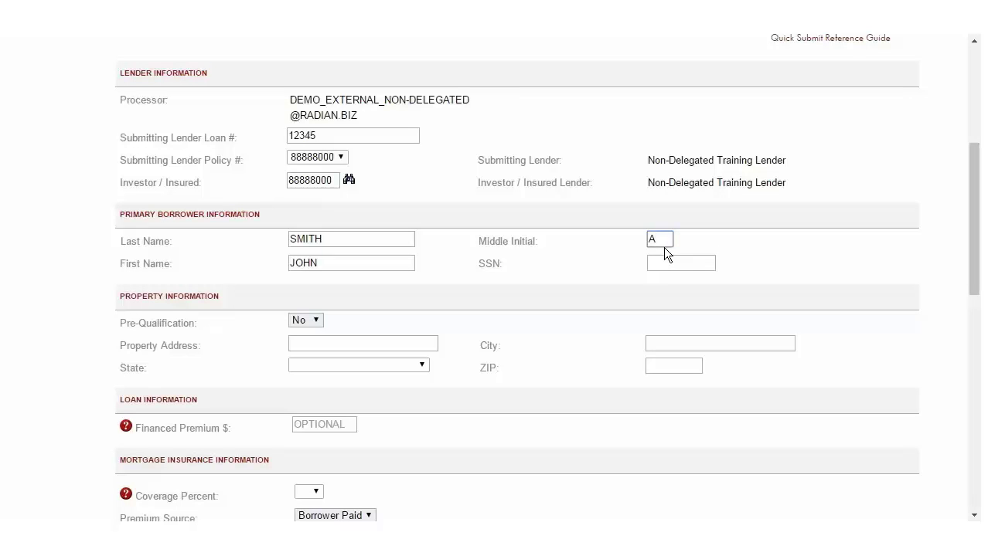
{"action": "left_click", "coordinate": [650, 263]}
{"action": "type", "text": "1234567"}
{"action": "type", "text": "89"}
{"action": "type", "text": "1"}
{"action": "left_click", "coordinate": [595, 338]}
Enter the street address and city in the property information.
{"action": "left_click", "coordinate": [353, 340]}
{"action": "type", "text": "1 m"}
{"action": "key", "text": "BackSpace"}
{"action": "type", "text": "Mai"}
{"action": "type", "text": "Street"}
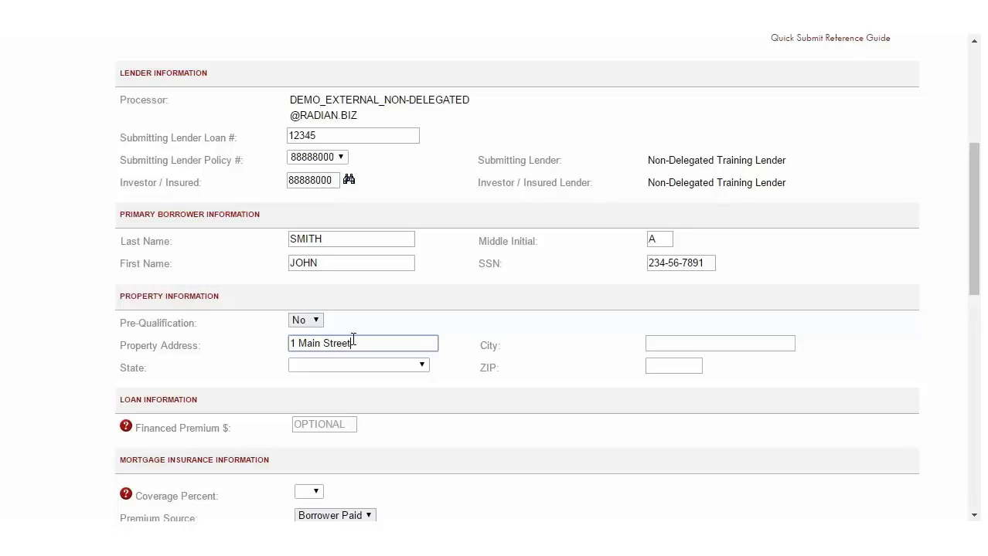
{"action": "key", "text": "Tab"}
{"action": "type", "text": "hi"}
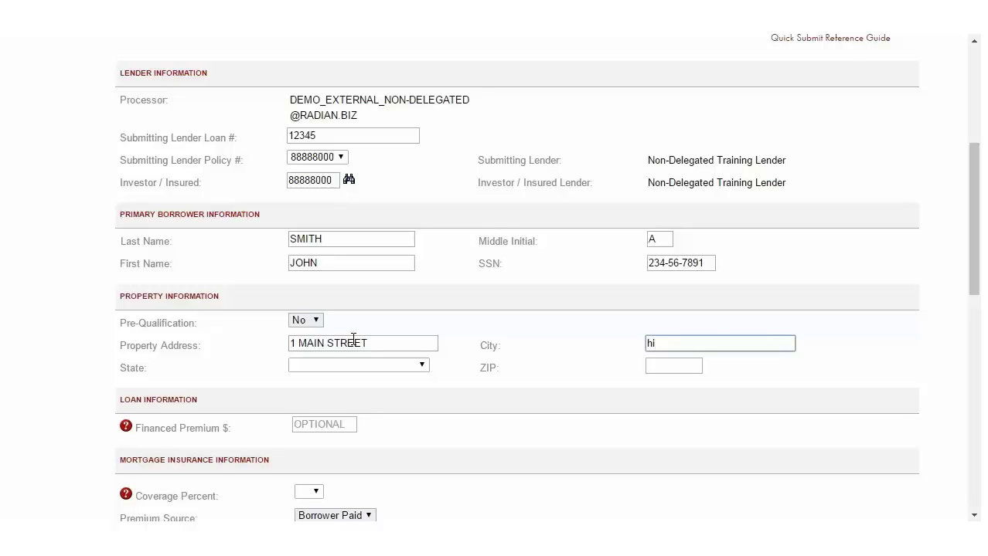
{"action": "key", "text": "BackSpace"}
{"action": "key", "text": "BackSpace"}
{"action": "type", "text": "Philadelphia"}
{"action": "key", "text": "Tab"}
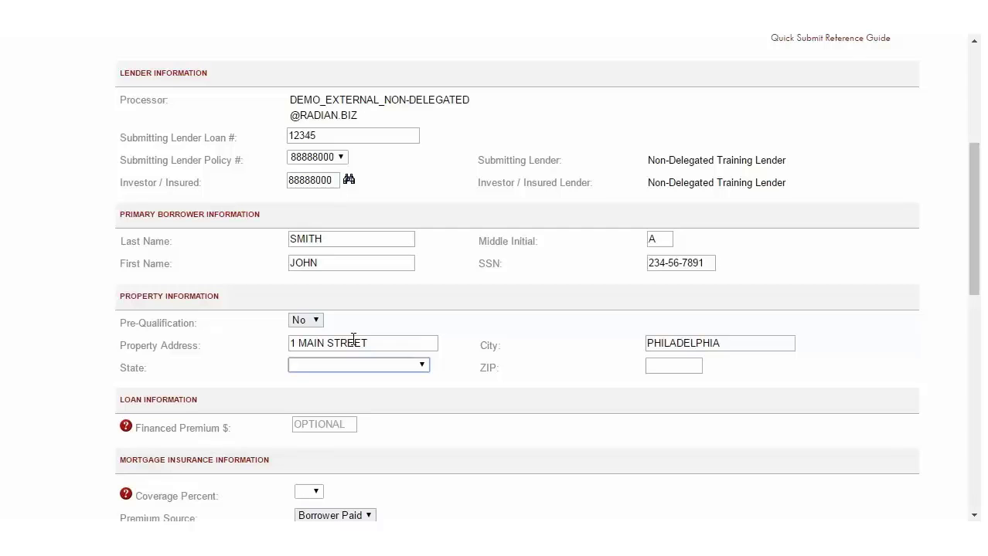
Set the property's state to Pennsylvania and enter its ZIP code.
{"action": "left_click", "coordinate": [357, 364]}
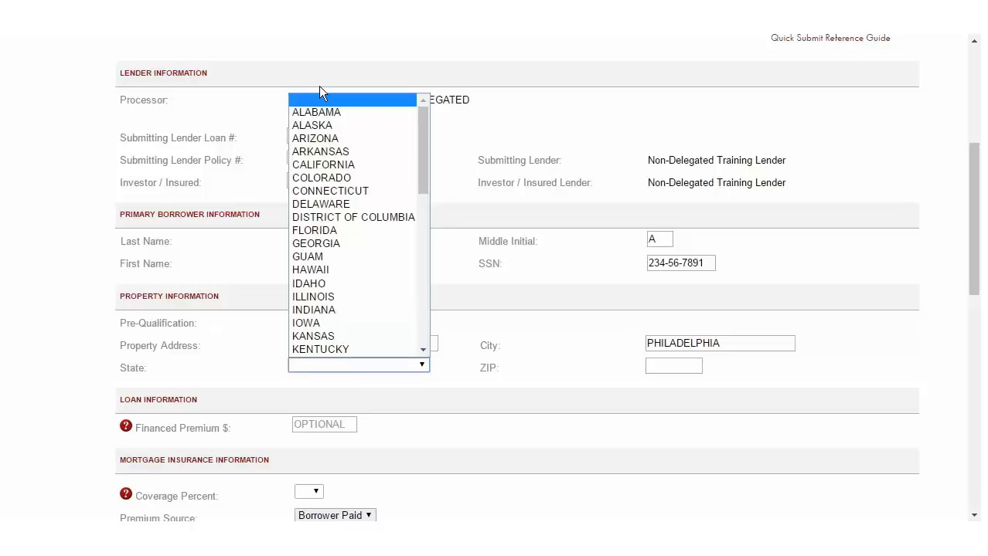
{"action": "left_click_drag", "start_coordinate": [423, 191], "coordinate": [407, 287]}
{"action": "left_click", "coordinate": [316, 304]}
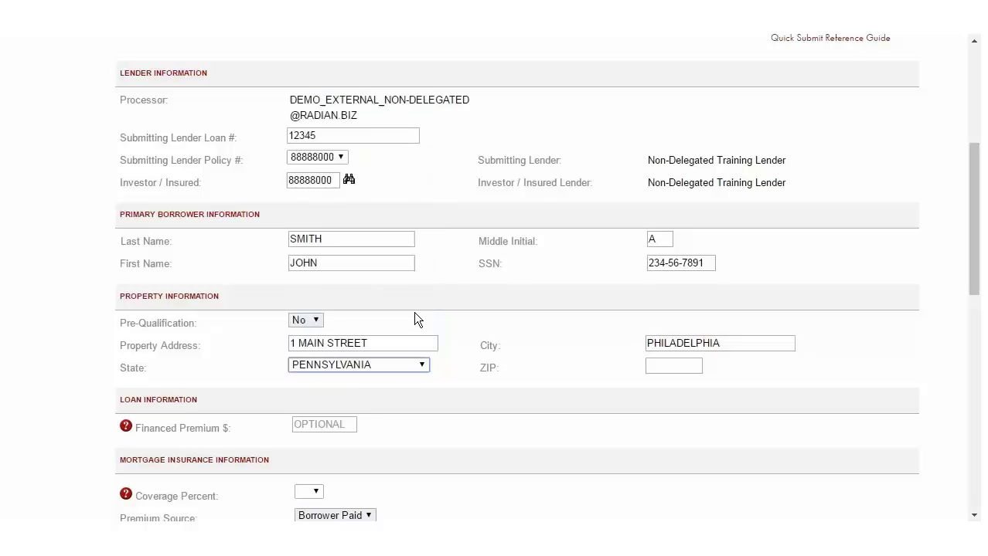
{"action": "left_click", "coordinate": [699, 365]}
{"action": "type", "text": "19103"}
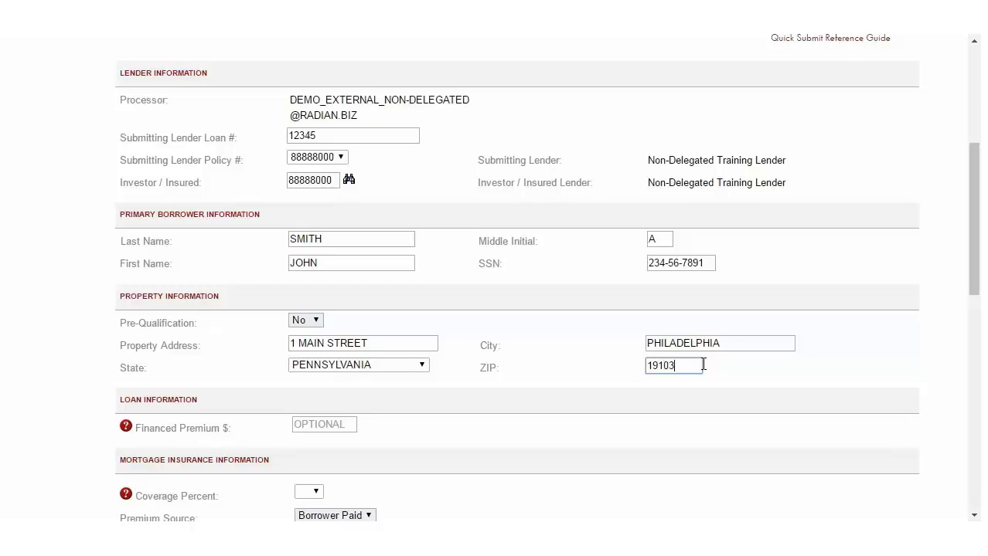
Set the mortgage insurance coverage percent to 25 and keep Borrower Paid as the premium source.
{"action": "scroll", "coordinate": [651, 375], "scroll_direction": "down", "scroll_amount": 1}
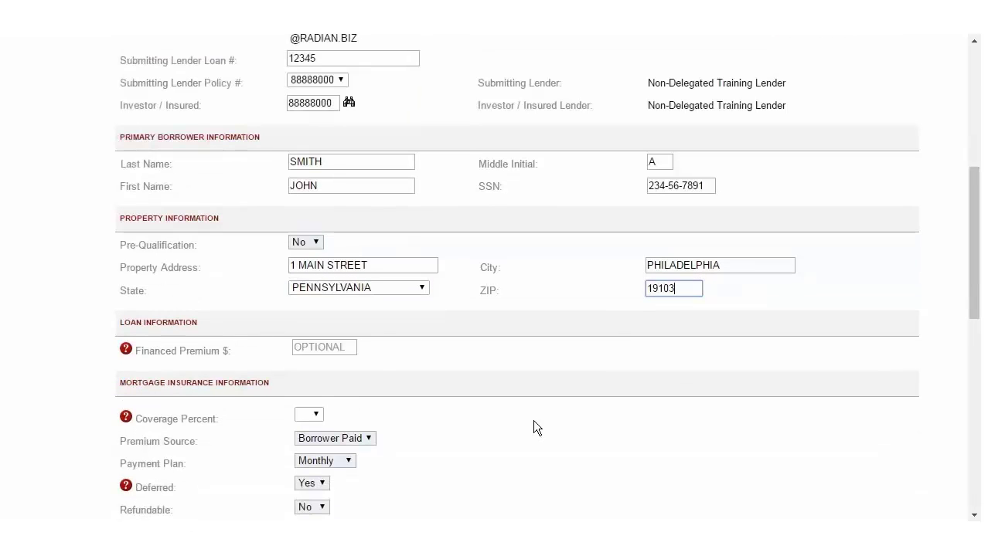
{"action": "scroll", "coordinate": [533, 421], "scroll_direction": "down", "scroll_amount": 1}
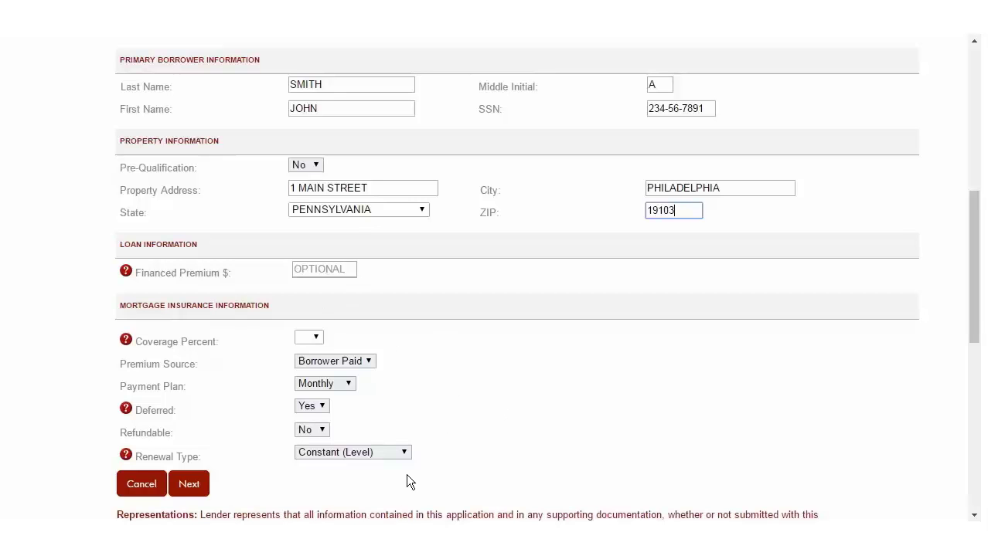
{"action": "left_click", "coordinate": [317, 341]}
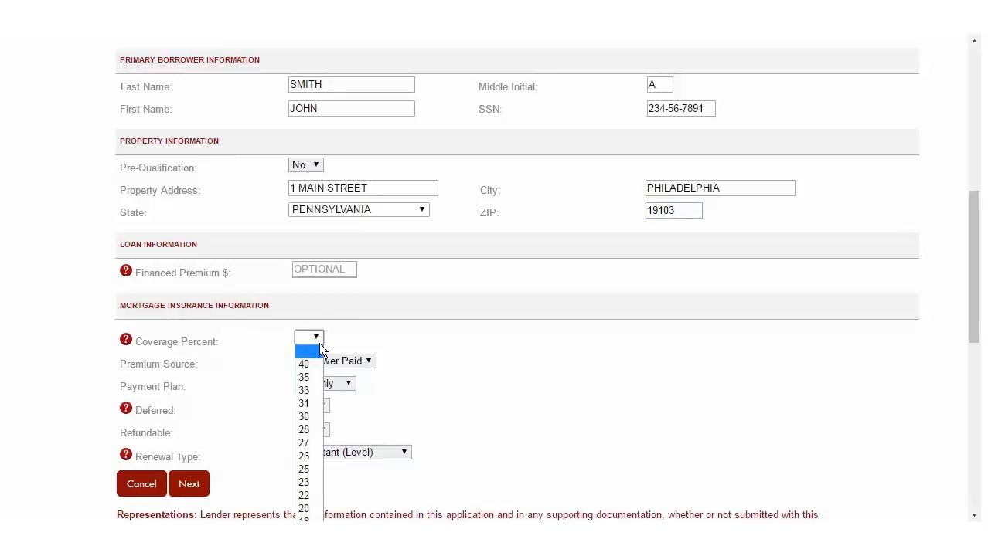
{"action": "left_click", "coordinate": [306, 469]}
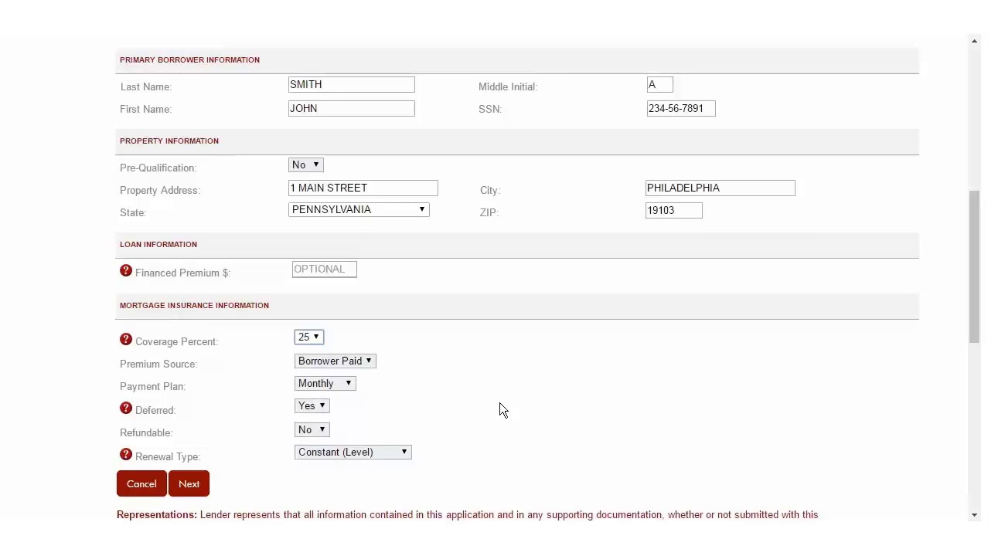
{"action": "left_click", "coordinate": [370, 358]}
{"action": "left_click", "coordinate": [370, 358]}
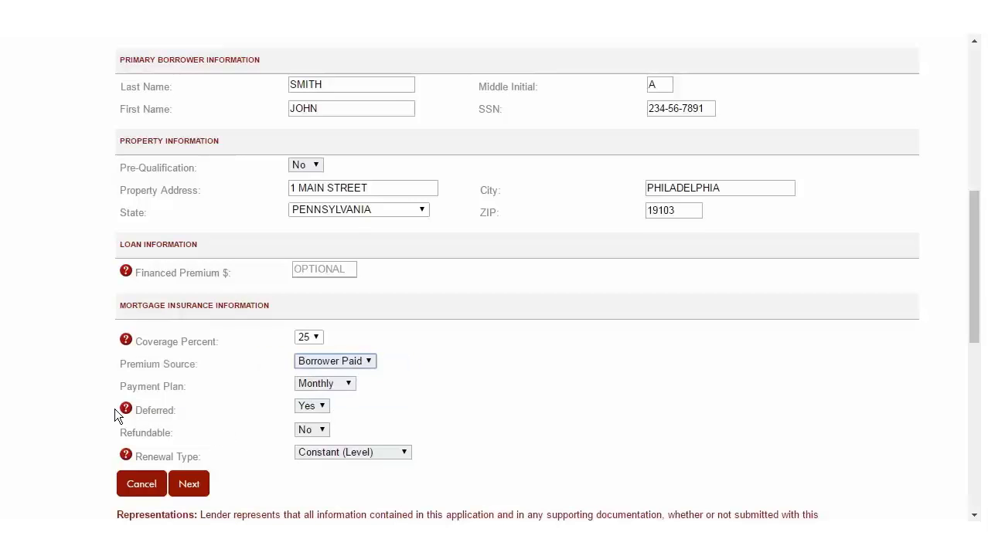
Check the help for the Deferred setting and submit the application data to continue to document upload.
{"action": "mouse_move", "coordinate": [129, 415]}
{"action": "scroll", "coordinate": [578, 423], "scroll_direction": "down", "scroll_amount": 1}
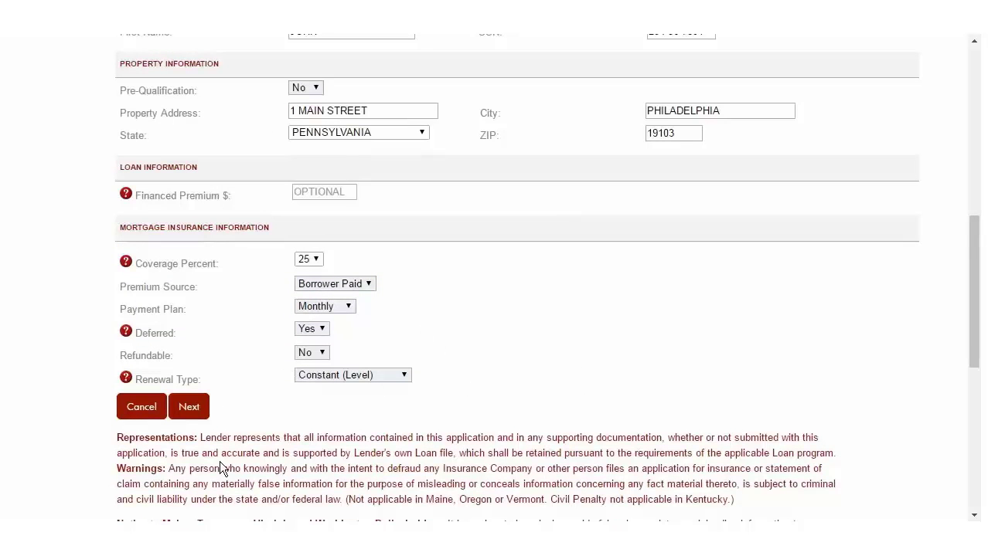
{"action": "left_click", "coordinate": [198, 410]}
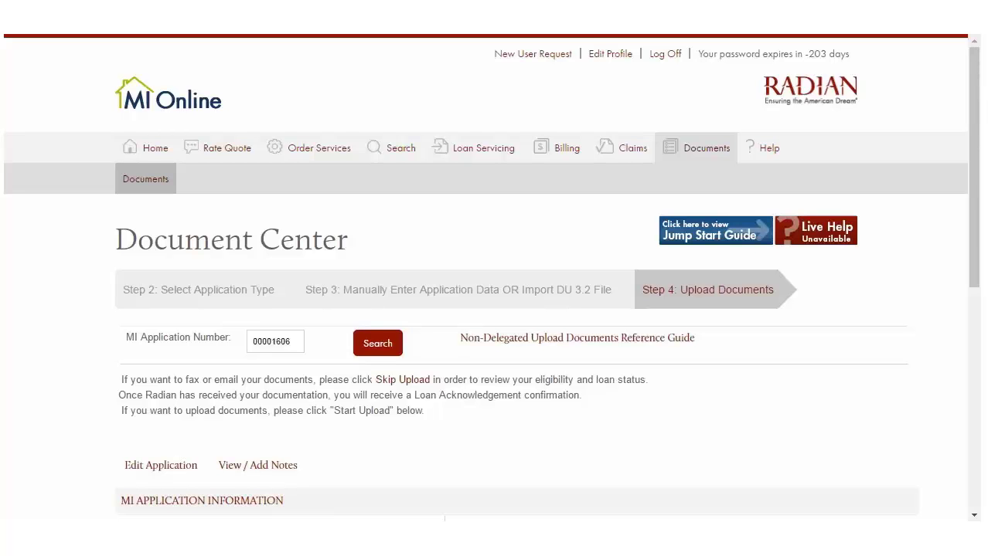
Review the registered application in the Document Center and start the document upload.
{"action": "scroll", "coordinate": [495, 310], "scroll_direction": "down", "scroll_amount": 1}
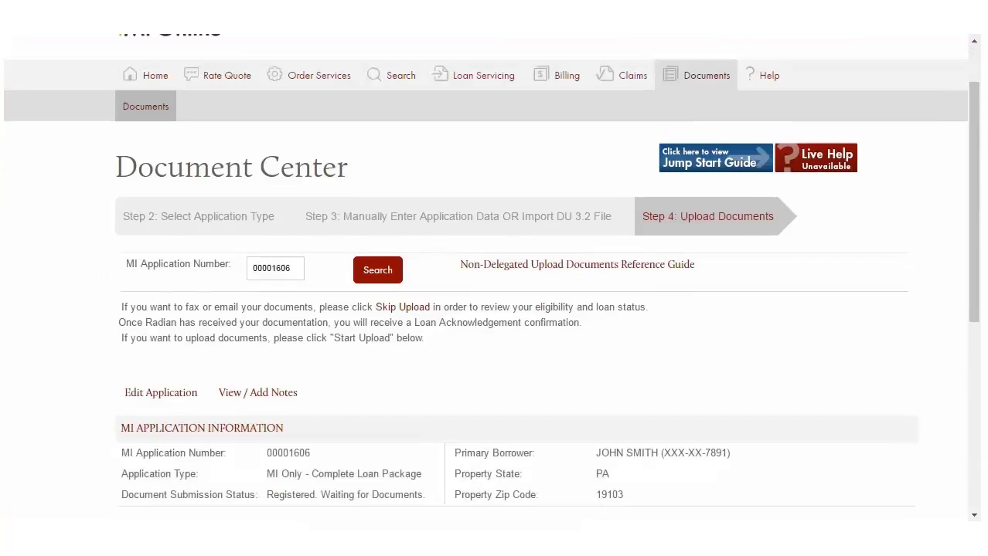
{"action": "scroll", "coordinate": [495, 309], "scroll_direction": "down", "scroll_amount": 1}
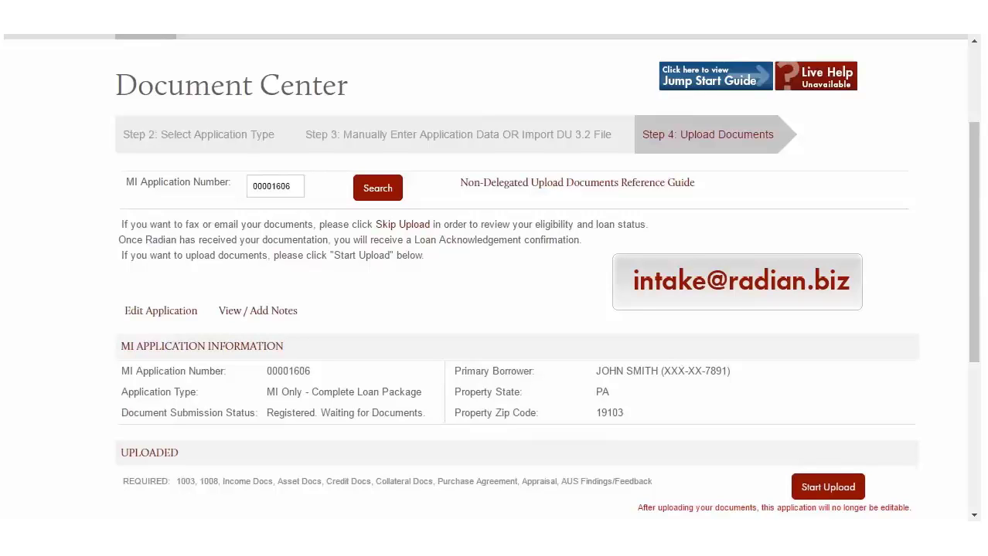
{"action": "scroll", "coordinate": [739, 286], "scroll_direction": "down", "scroll_amount": 1}
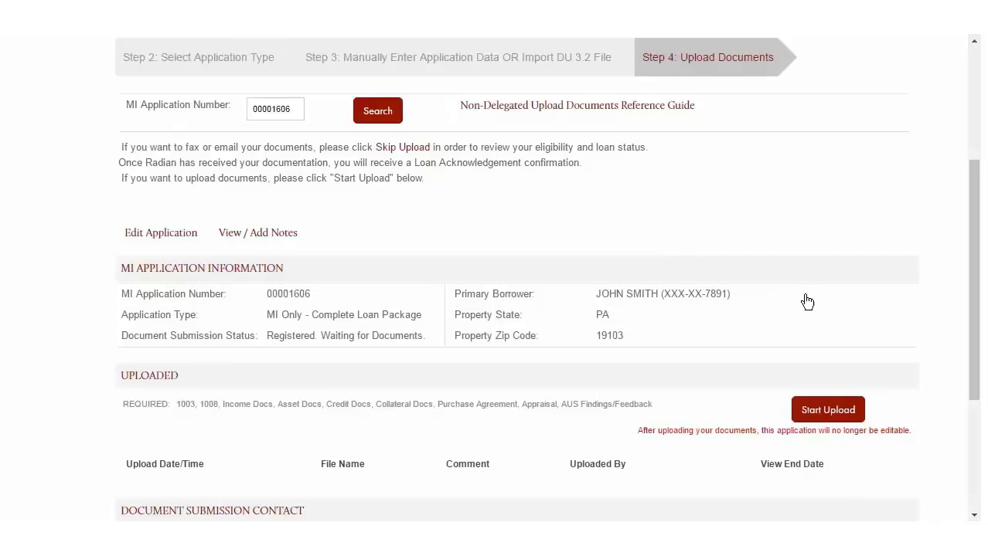
{"action": "scroll", "coordinate": [808, 301], "scroll_direction": "down", "scroll_amount": 1}
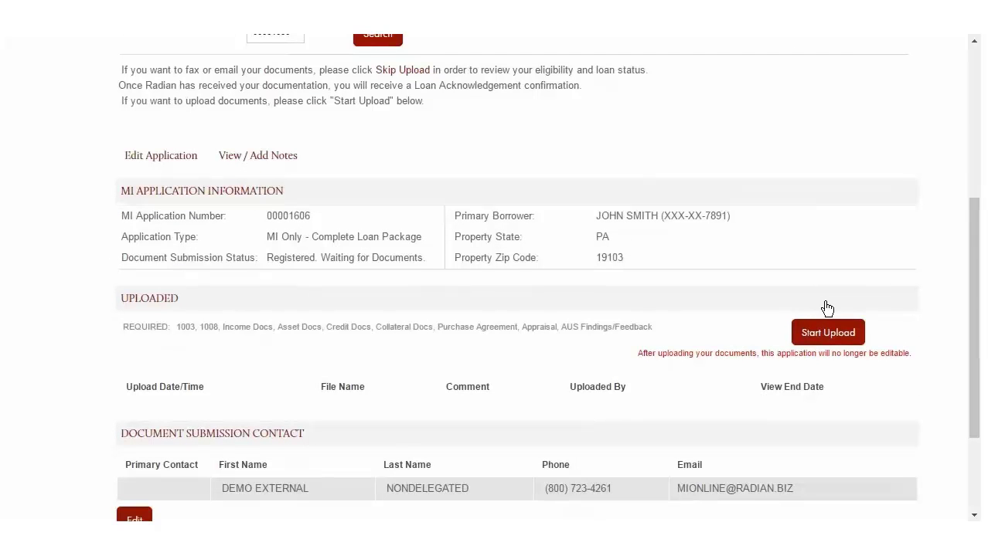
{"action": "left_click", "coordinate": [850, 333]}
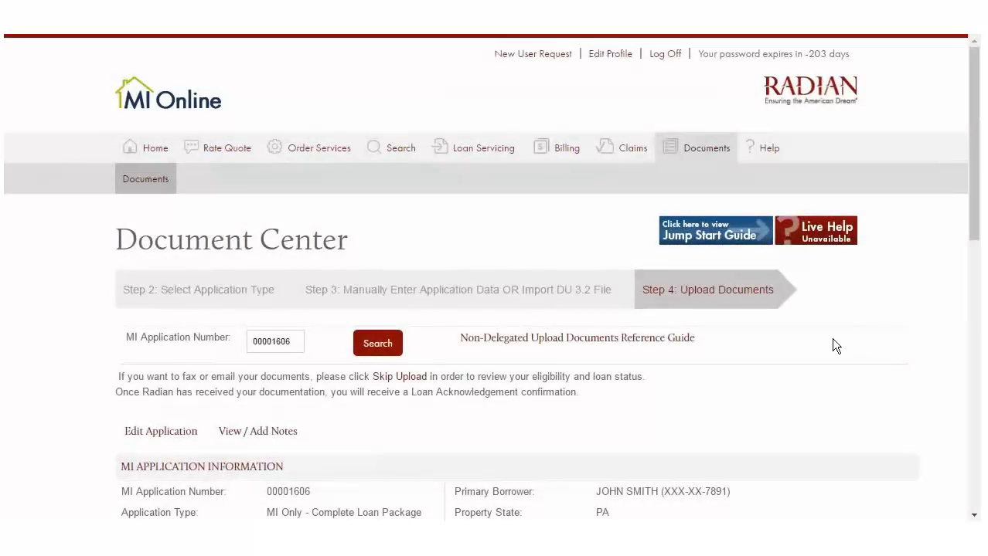
Browse the available document types for the first upload row and close the list without choosing one.
{"action": "scroll", "coordinate": [804, 379], "scroll_direction": "down", "scroll_amount": 6}
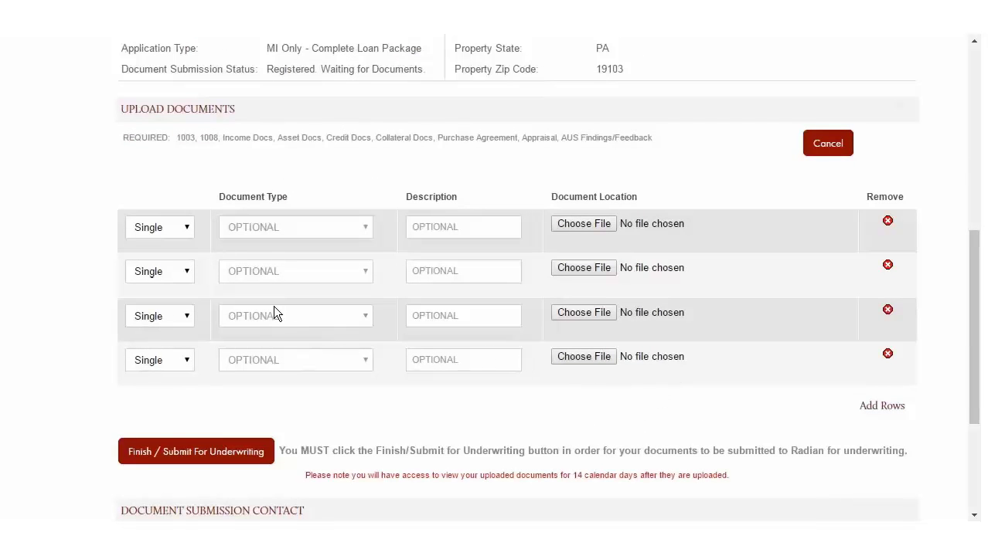
{"action": "left_click", "coordinate": [314, 225]}
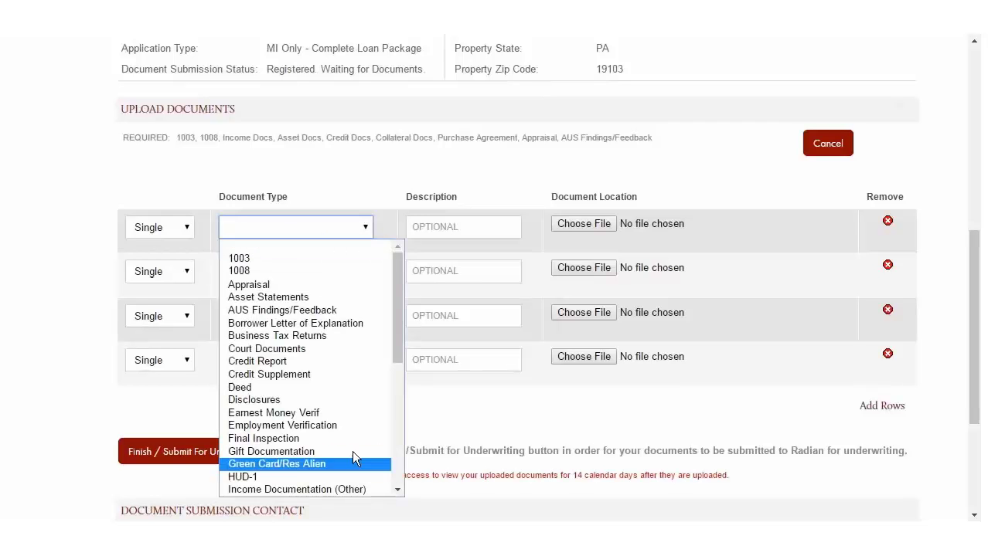
{"action": "left_click_drag", "start_coordinate": [395, 305], "coordinate": [391, 399]}
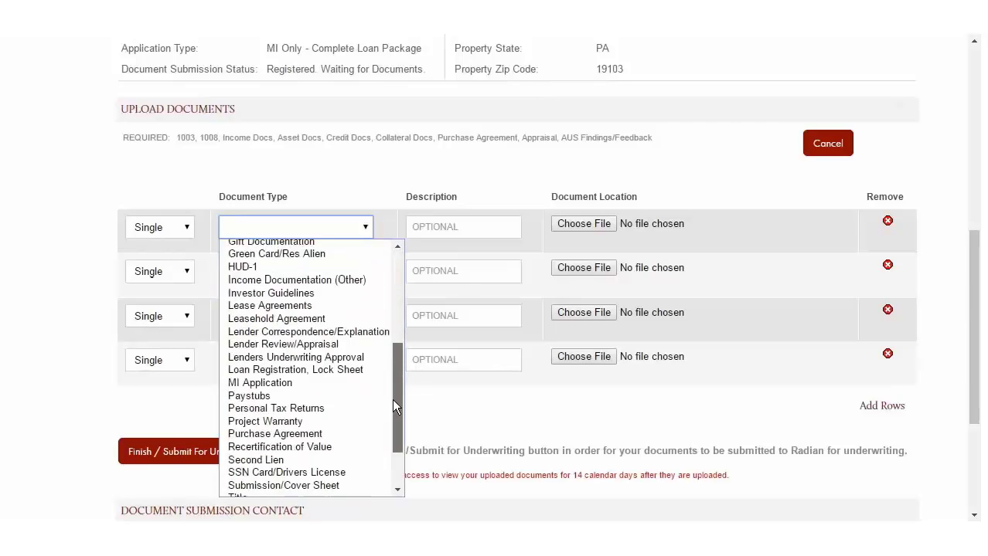
{"action": "scroll", "coordinate": [386, 357], "scroll_direction": "up", "scroll_amount": 5}
{"action": "left_click", "coordinate": [300, 226]}
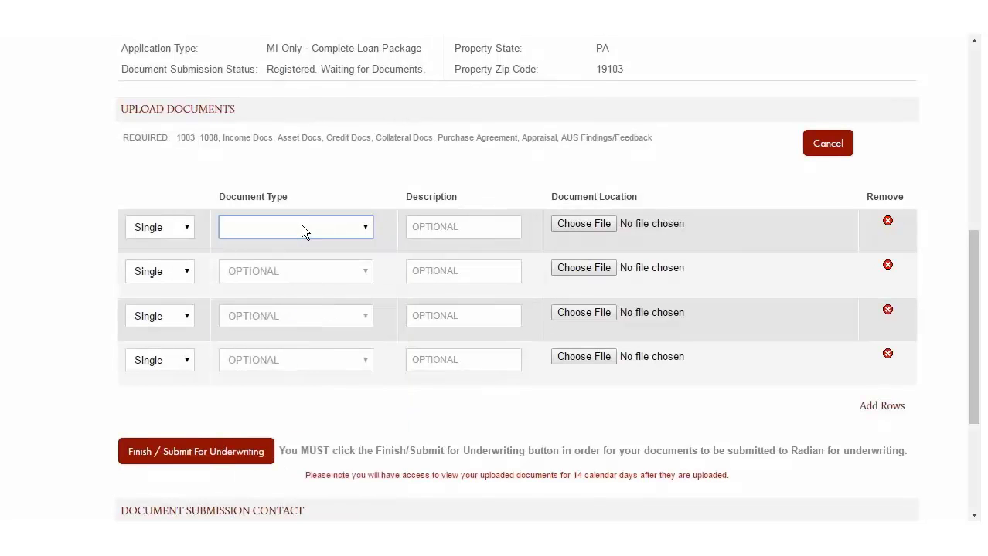
Set the first upload row to Complete and attach SmithLoanPackage.pdf from the Desktop, leaving its optional description empty.
{"action": "left_click", "coordinate": [179, 236]}
{"action": "left_click", "coordinate": [169, 272]}
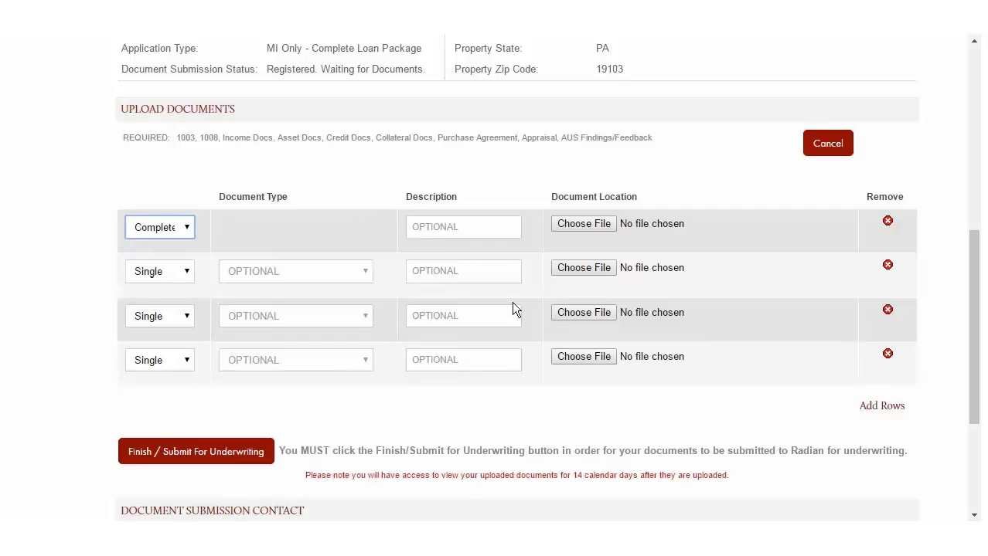
{"action": "left_click", "coordinate": [413, 224]}
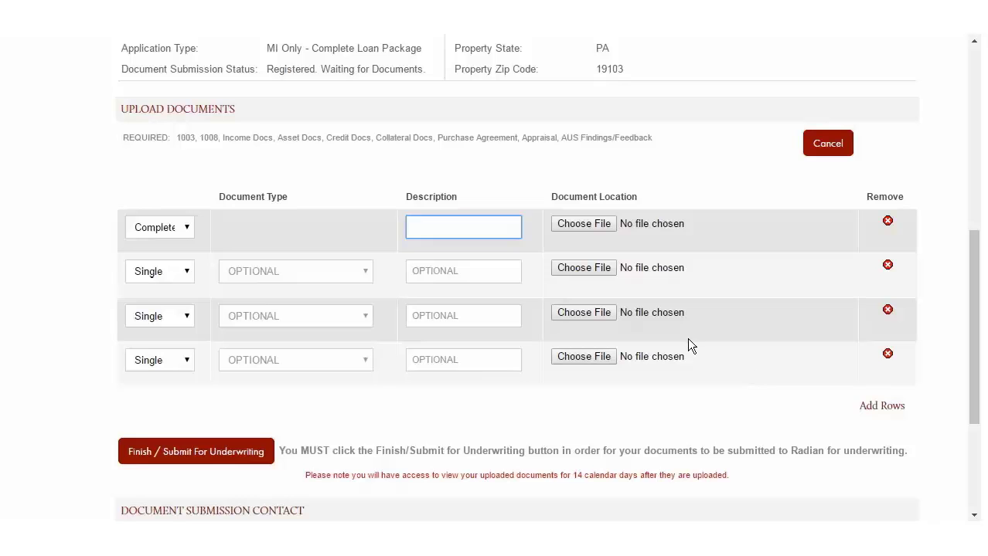
{"action": "left_click", "coordinate": [582, 223]}
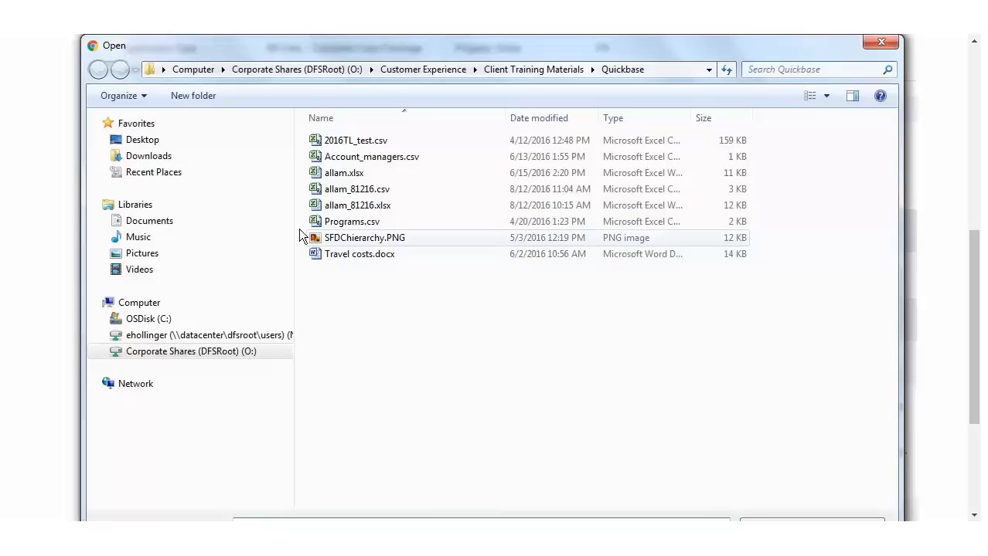
{"action": "left_click", "coordinate": [166, 141]}
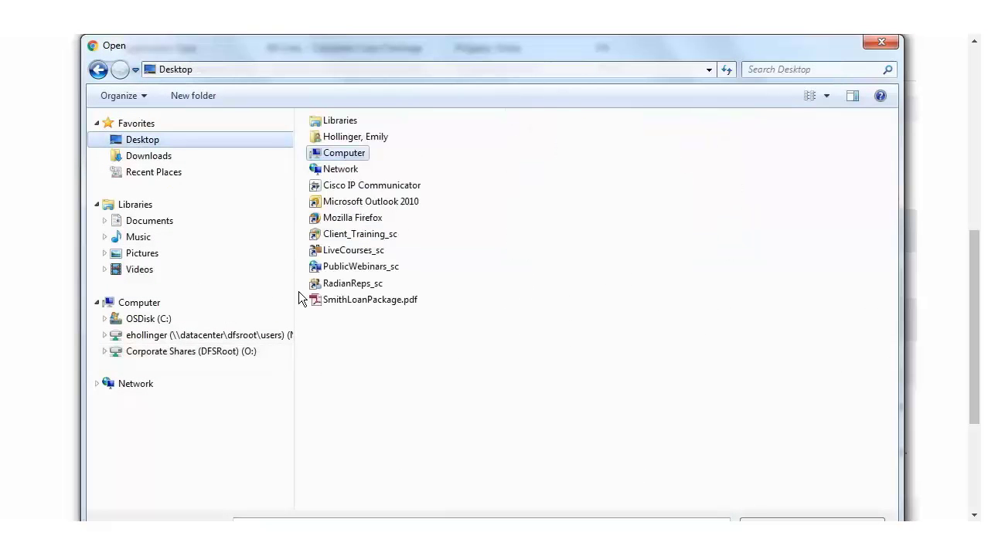
{"action": "left_click", "coordinate": [363, 301]}
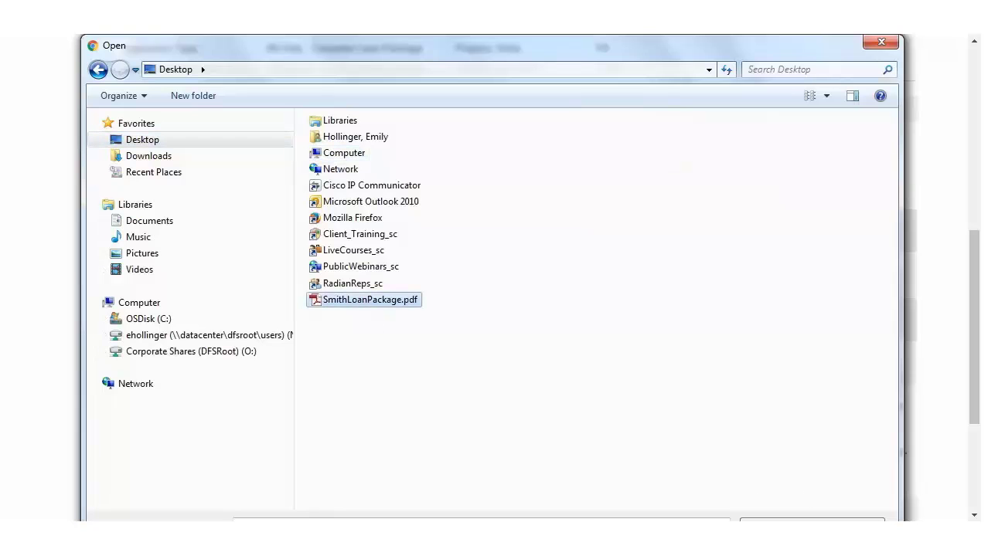
{"action": "key", "text": "Return"}
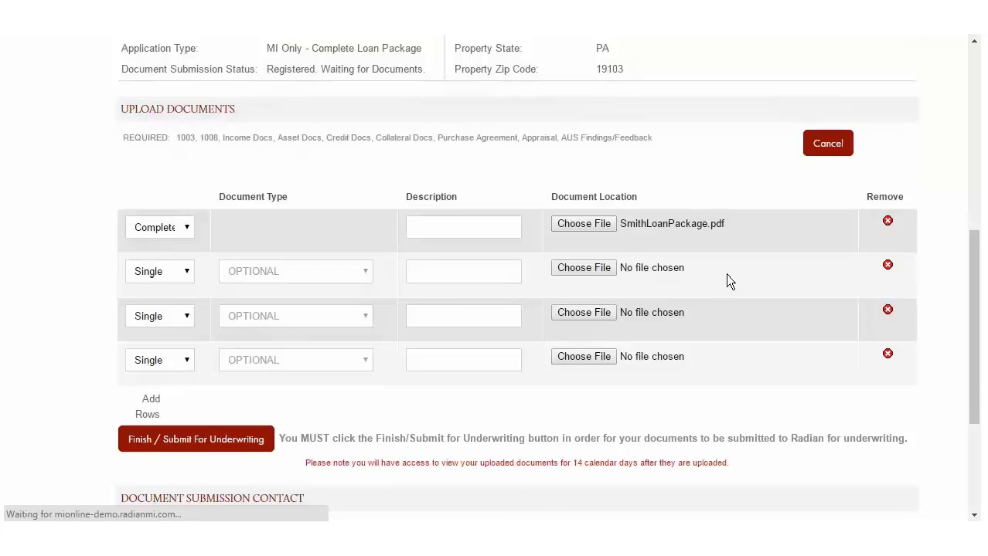
Check the uploaded loan package and the submission contact, submit the documents for underwriting, and dismiss the upload confirmation.
{"action": "scroll", "coordinate": [723, 285], "scroll_direction": "down", "scroll_amount": 4}
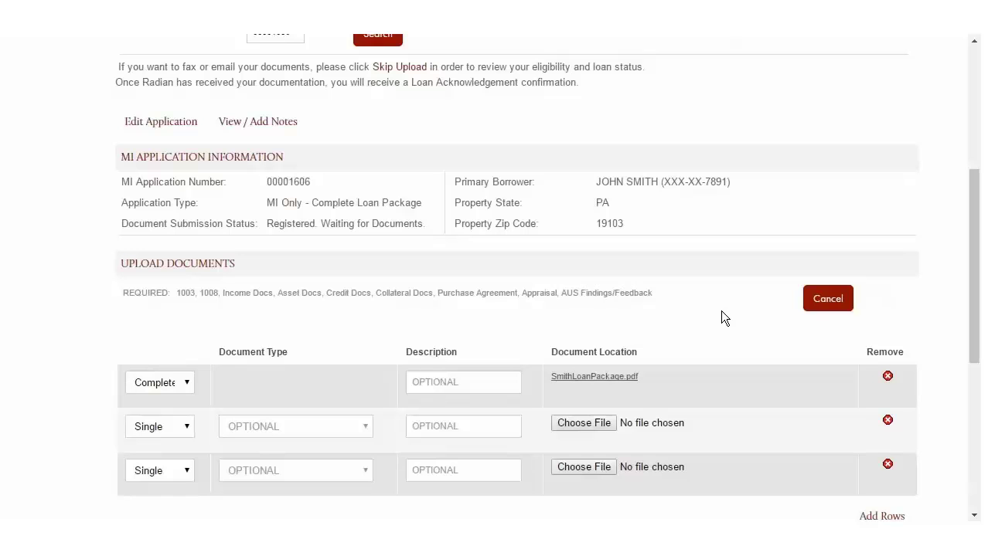
{"action": "scroll", "coordinate": [721, 313], "scroll_direction": "down", "scroll_amount": 1}
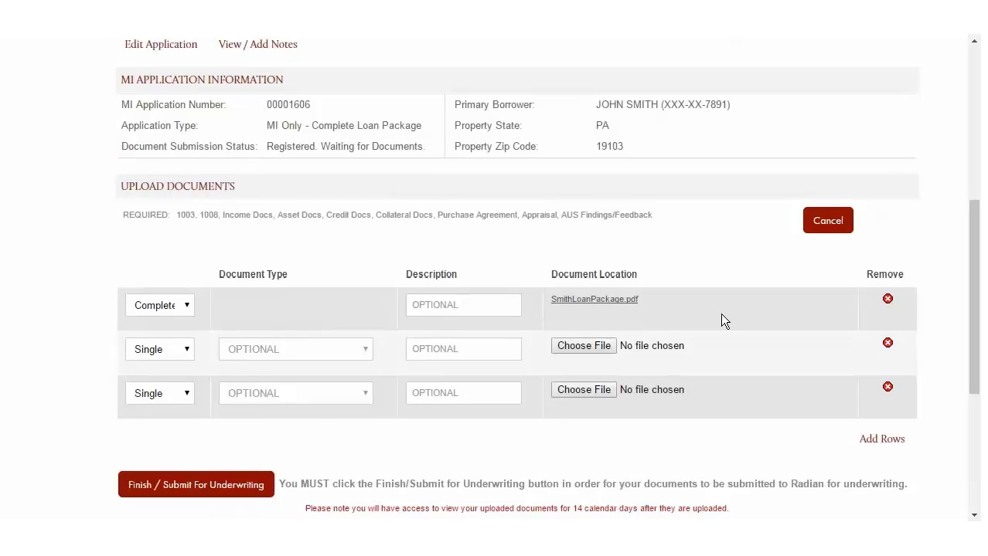
{"action": "scroll", "coordinate": [721, 314], "scroll_direction": "down", "scroll_amount": 1}
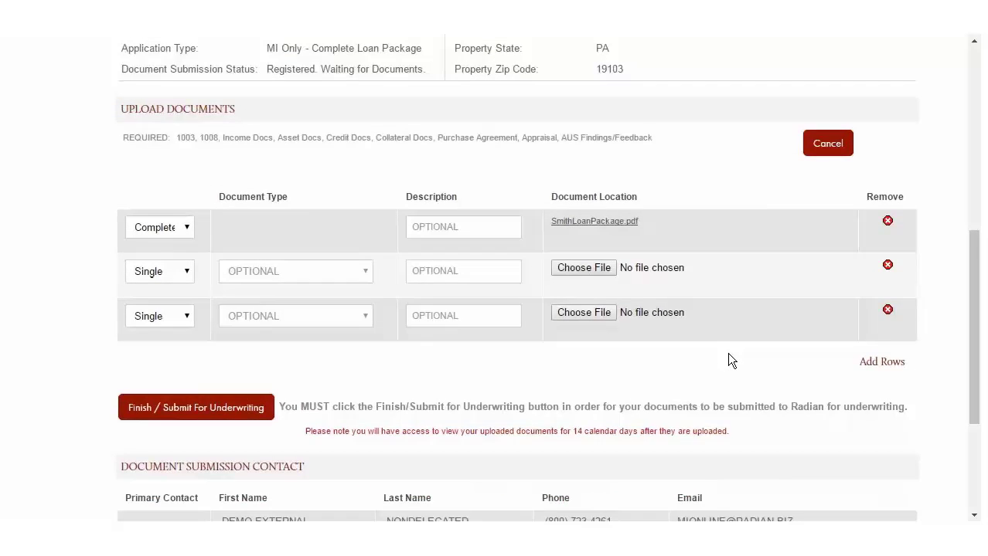
{"action": "scroll", "coordinate": [727, 355], "scroll_direction": "down", "scroll_amount": 3}
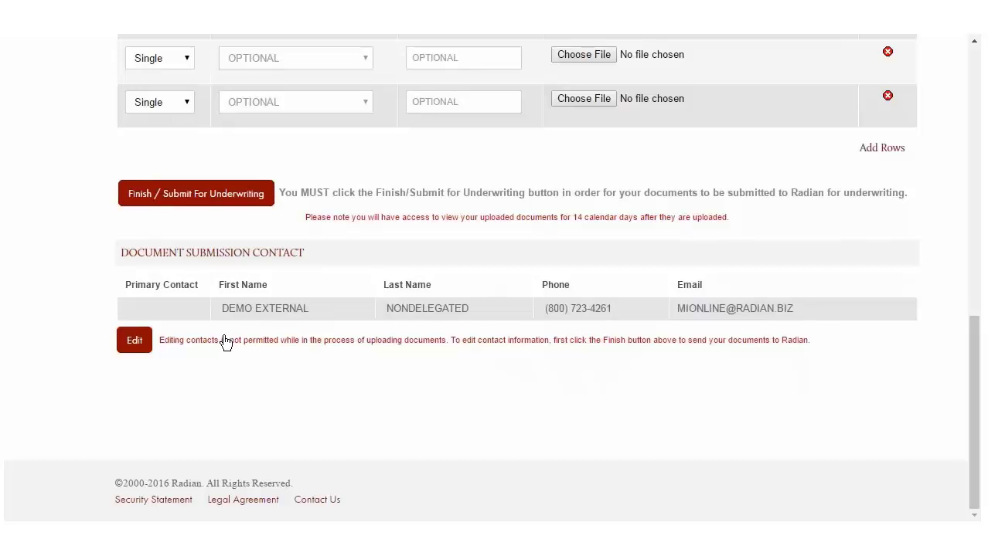
{"action": "scroll", "coordinate": [220, 347], "scroll_direction": "up", "scroll_amount": 1}
{"action": "scroll", "coordinate": [220, 346], "scroll_direction": "up", "scroll_amount": 1}
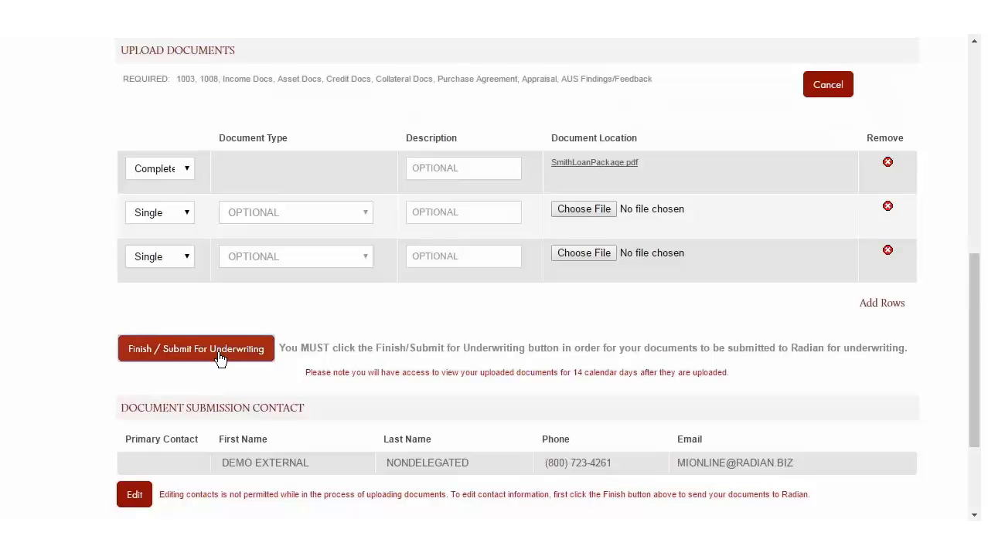
{"action": "left_click", "coordinate": [219, 354]}
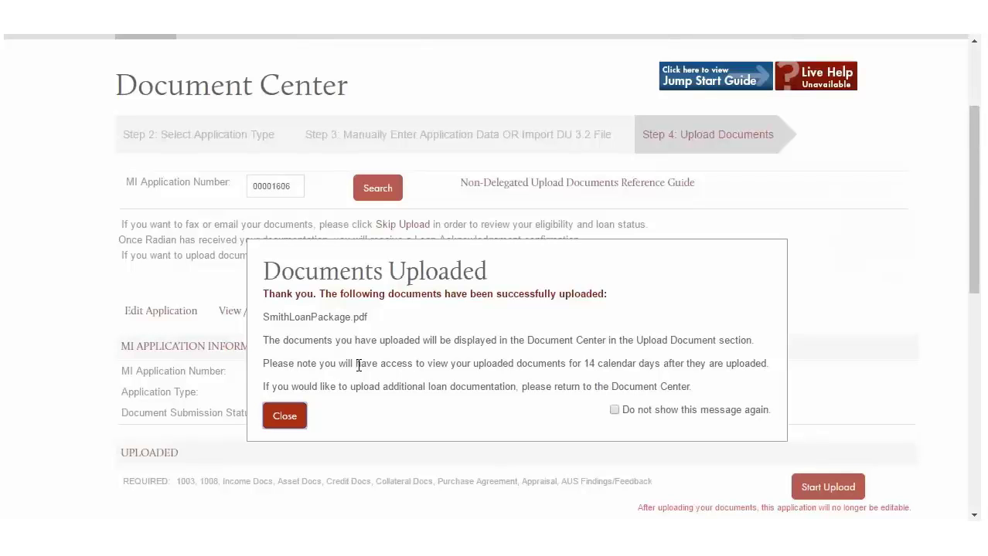
{"action": "left_click", "coordinate": [285, 417]}
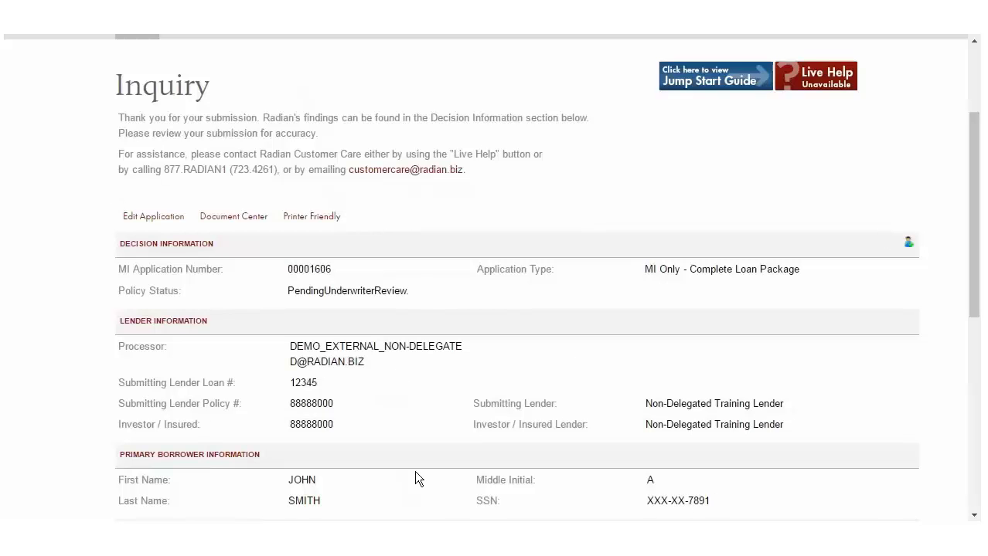
Review the submitted application's decision, lender, borrower, property and mortgage insurance details on the Inquiry page.
{"action": "scroll", "coordinate": [205, 437], "scroll_direction": "up", "scroll_amount": 1}
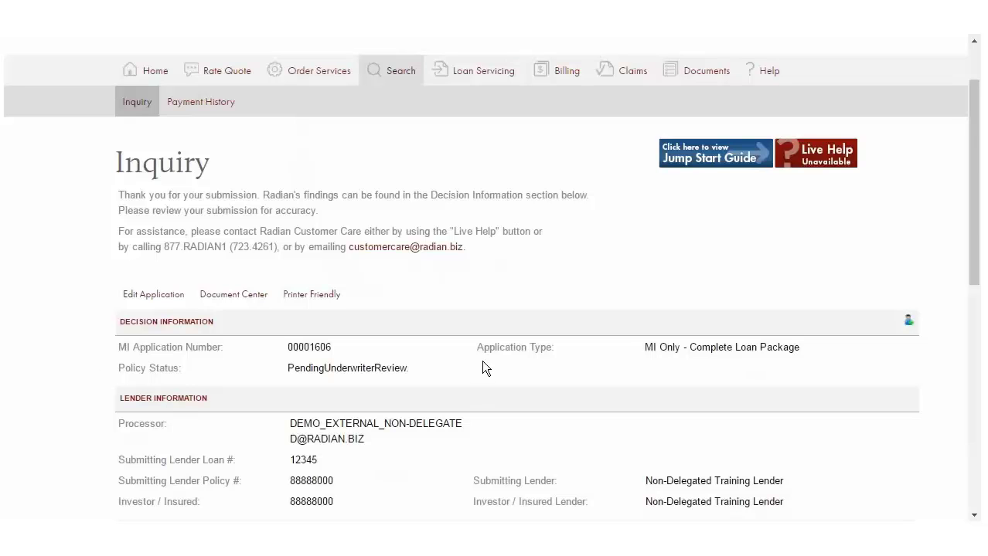
{"action": "scroll", "coordinate": [495, 445], "scroll_direction": "down", "scroll_amount": 4}
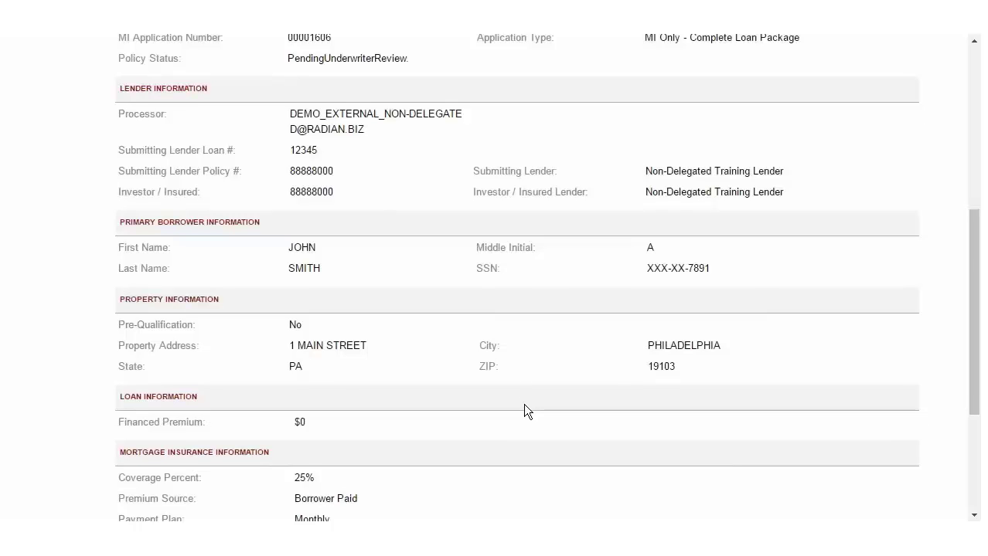
{"action": "scroll", "coordinate": [523, 403], "scroll_direction": "up", "scroll_amount": 1}
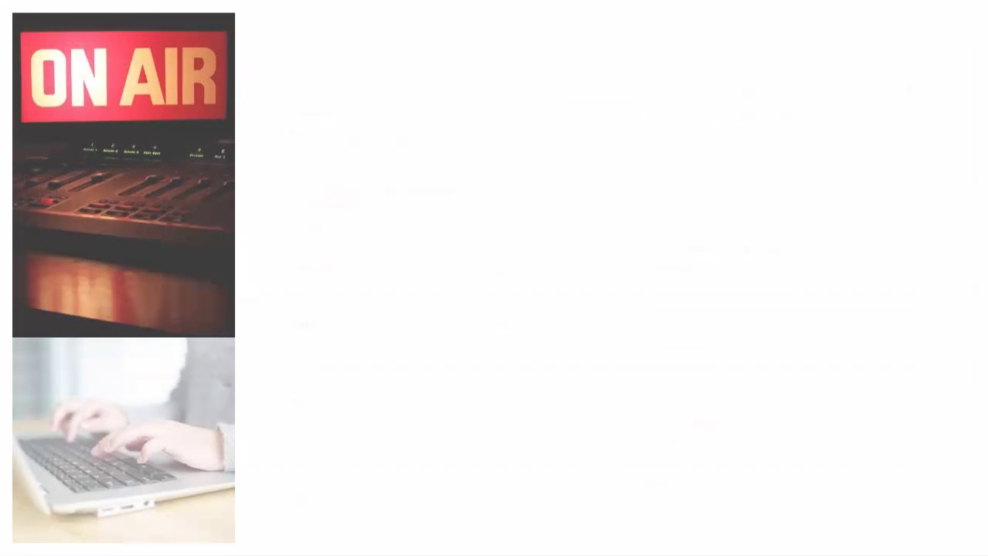